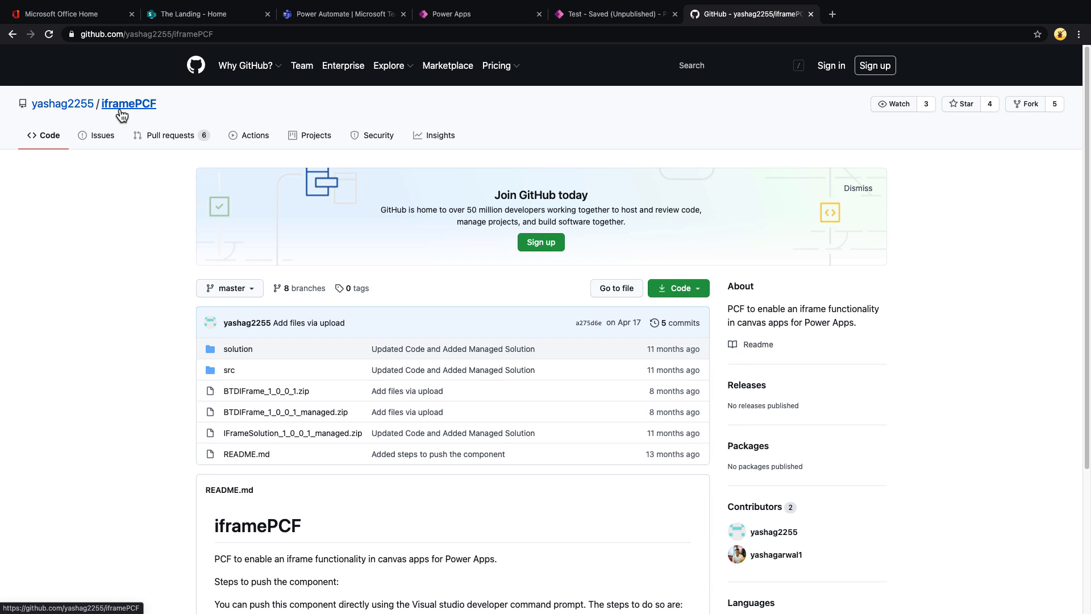
Step: Download the iframePCF repository from GitHub as a ZIP and extract the archive in the Downloads folder
left_click(702, 291)
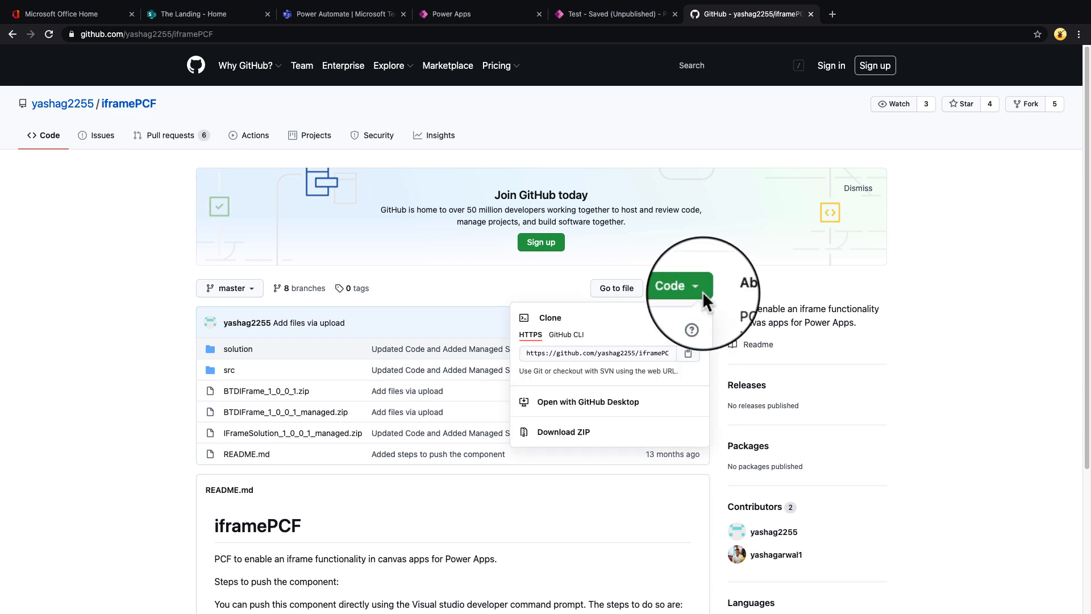
left_click(593, 432)
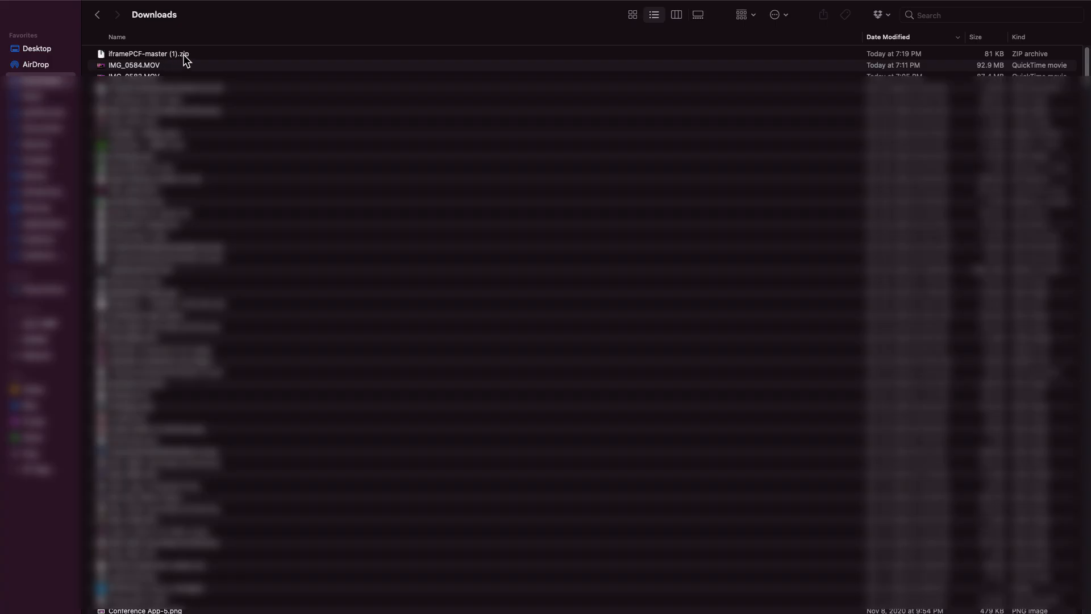
left_click(210, 59)
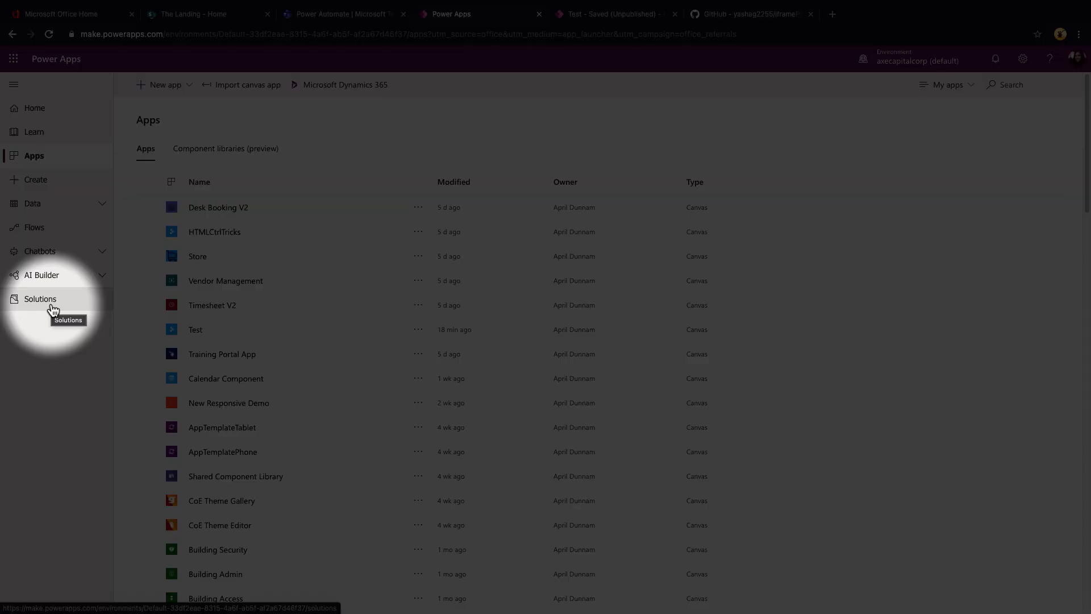
Step: Switch to Power Apps and import the solution file IFrameSolution_1_0_0_1_managed.zip from the extracted iframePCF folder
left_click(52, 308)
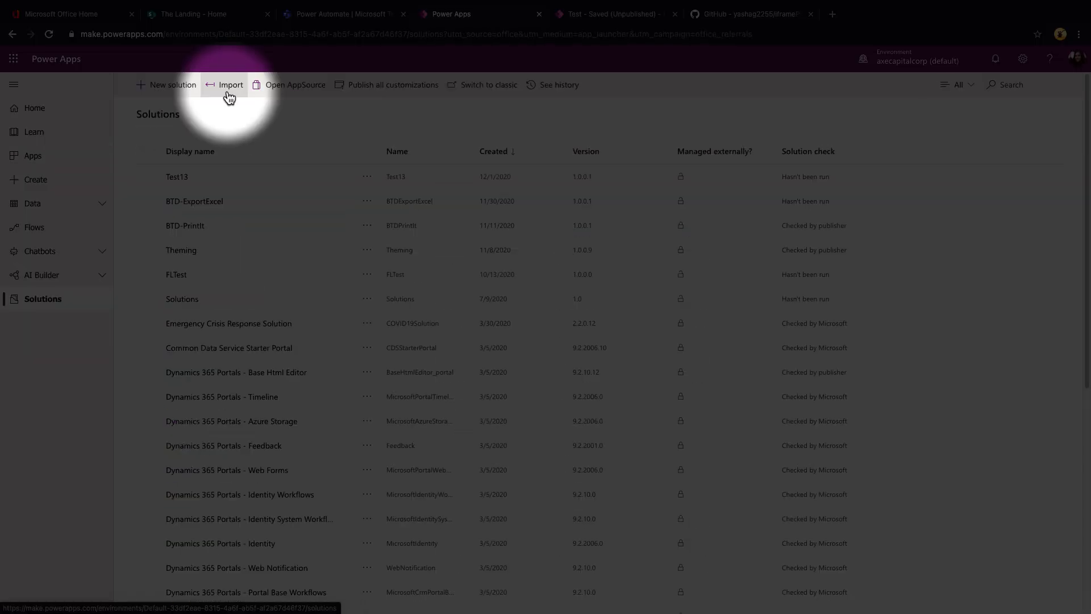
left_click(228, 92)
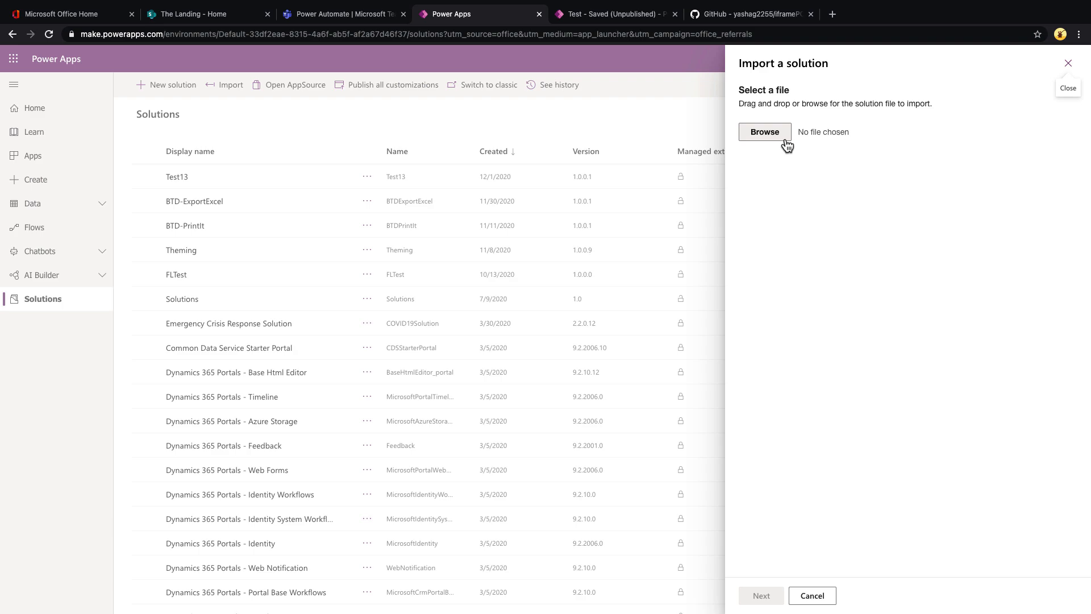
left_click(787, 146)
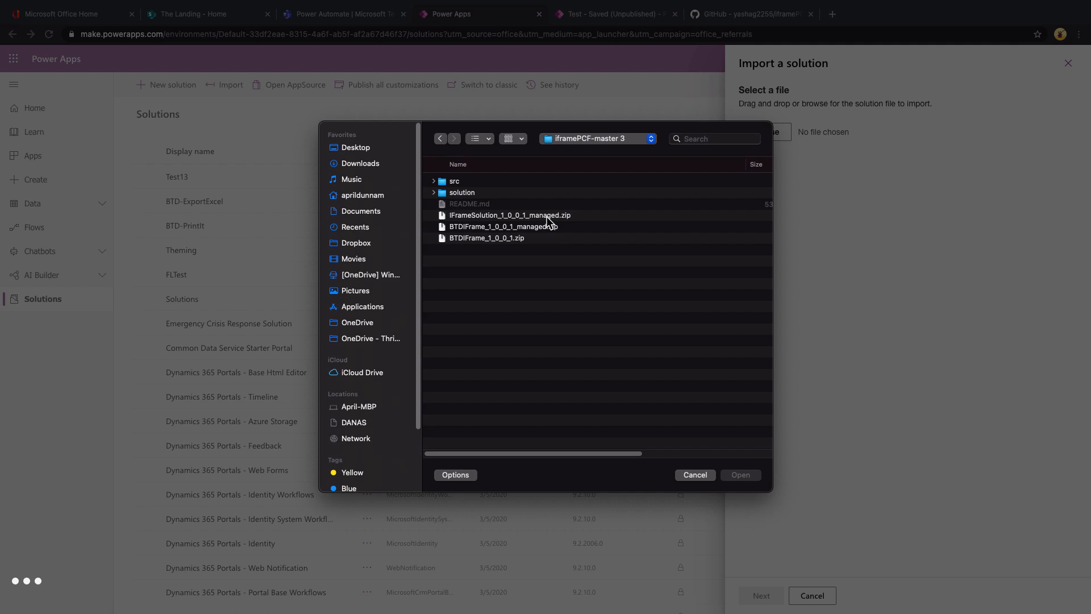
left_click(544, 215)
left_click(755, 477)
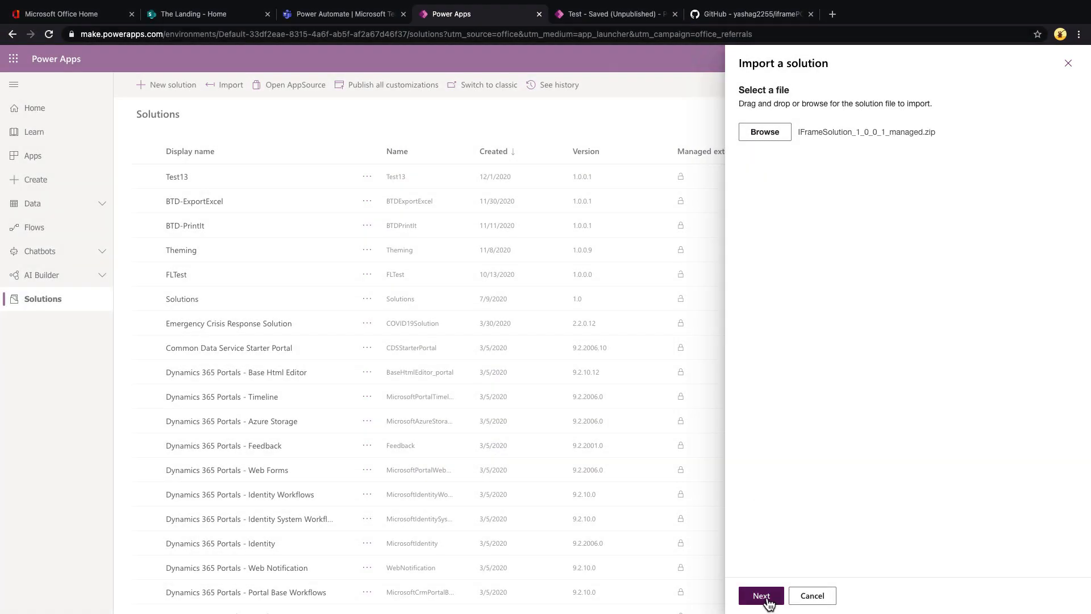
left_click(762, 596)
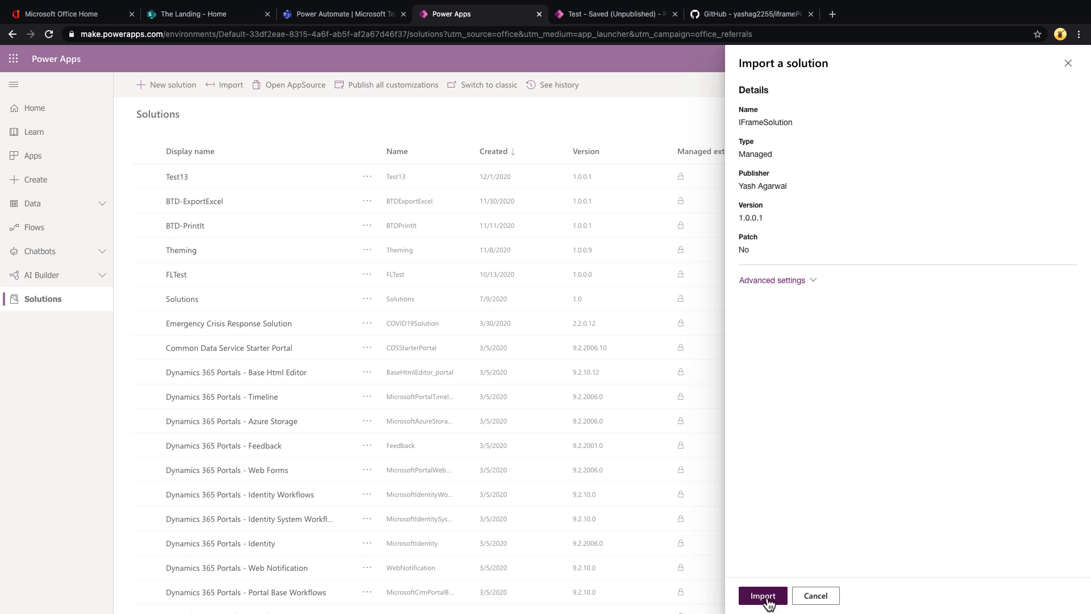
left_click(767, 600)
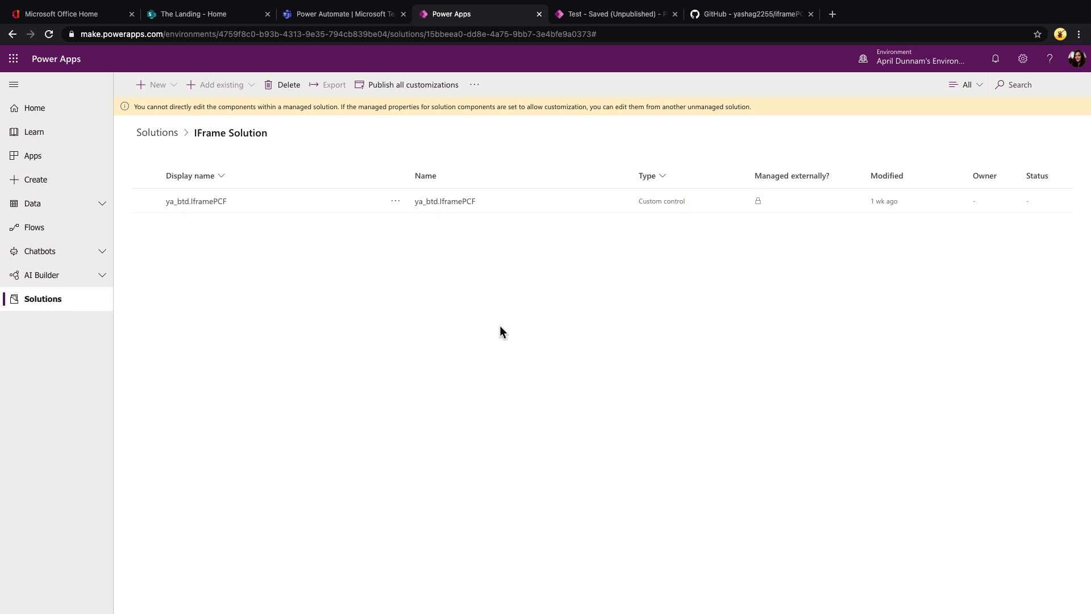
Step: In the Test app's editor, import the IframePCF code component published in the environment
left_click(615, 14)
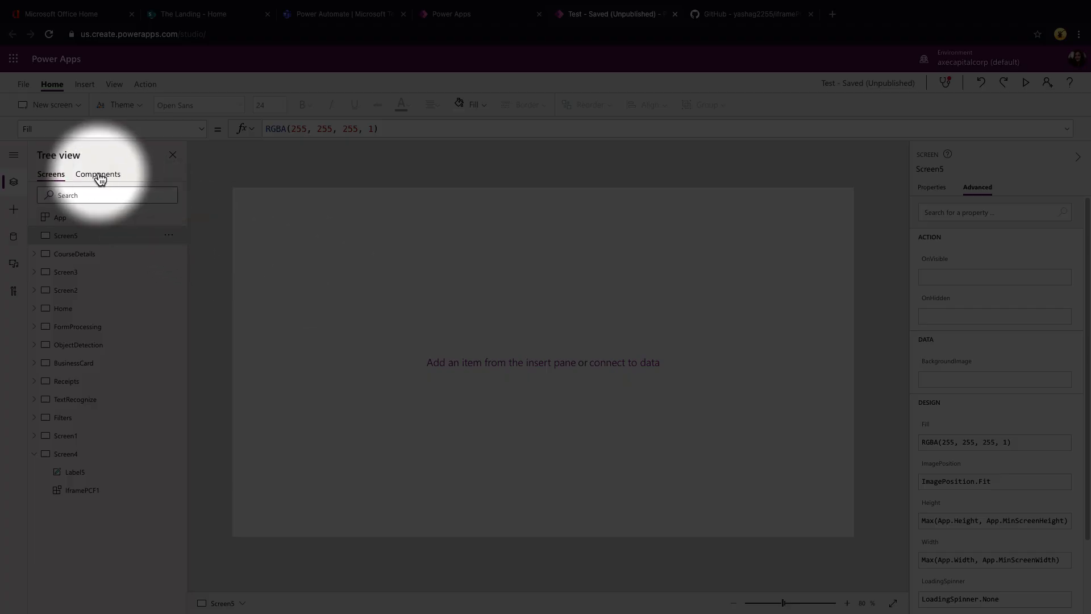
left_click(98, 174)
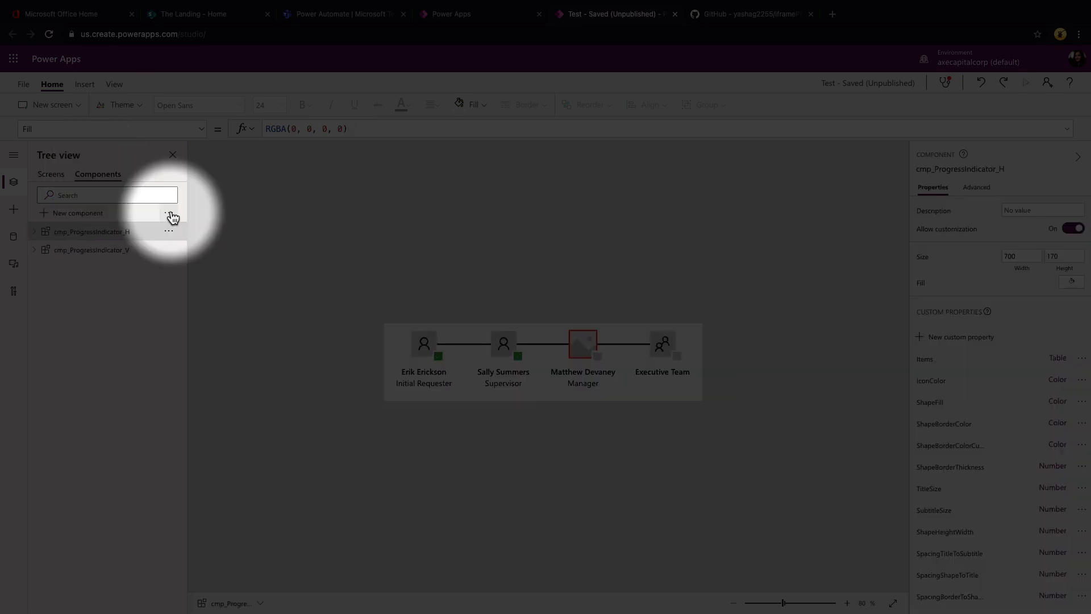
left_click(171, 214)
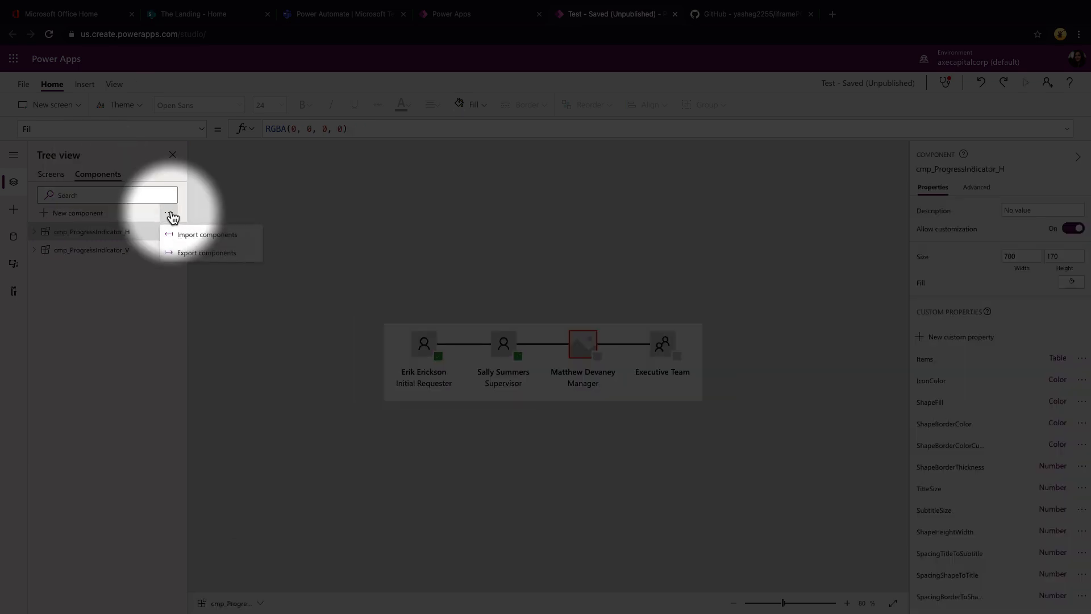
left_click(243, 242)
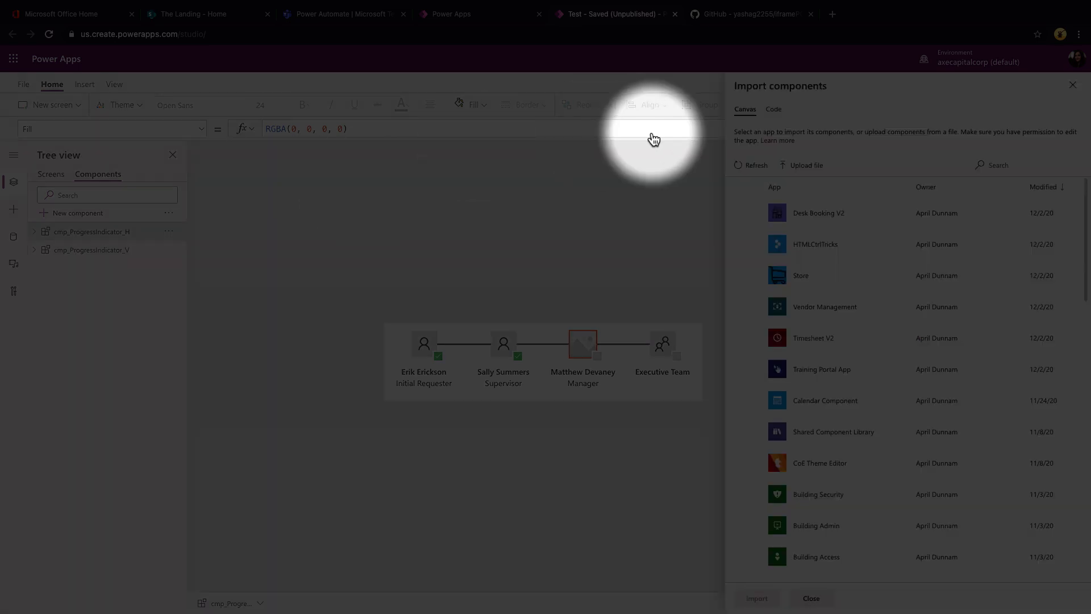
left_click(774, 114)
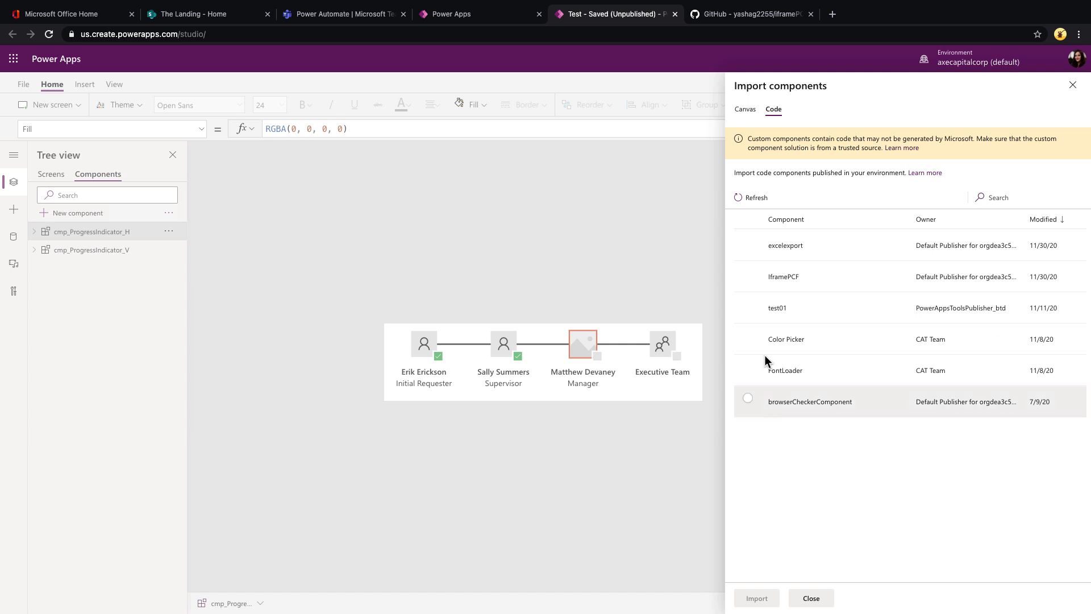
left_click(747, 273)
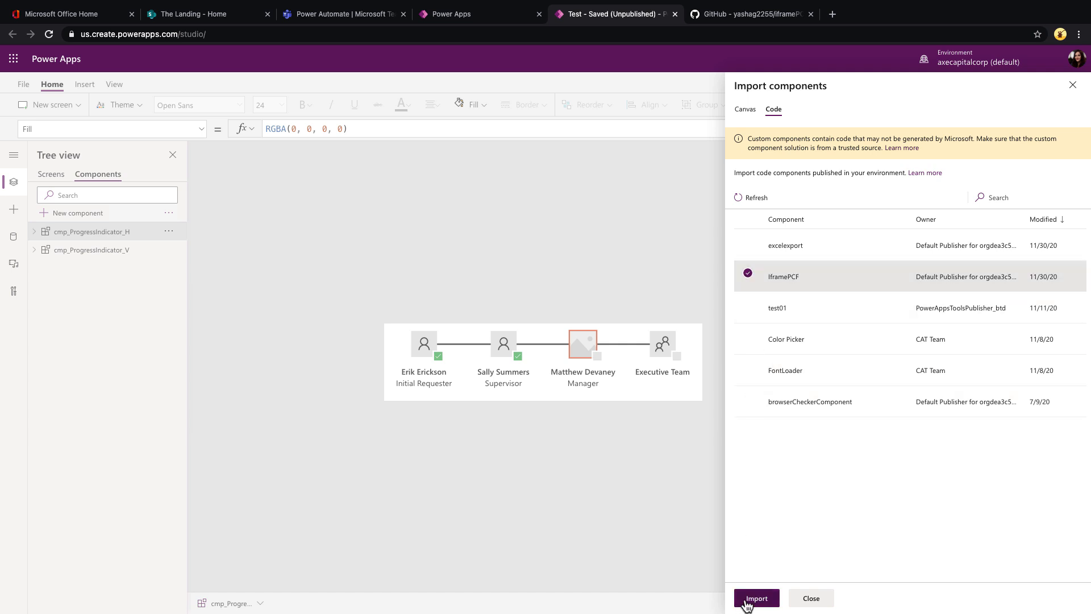
left_click(756, 597)
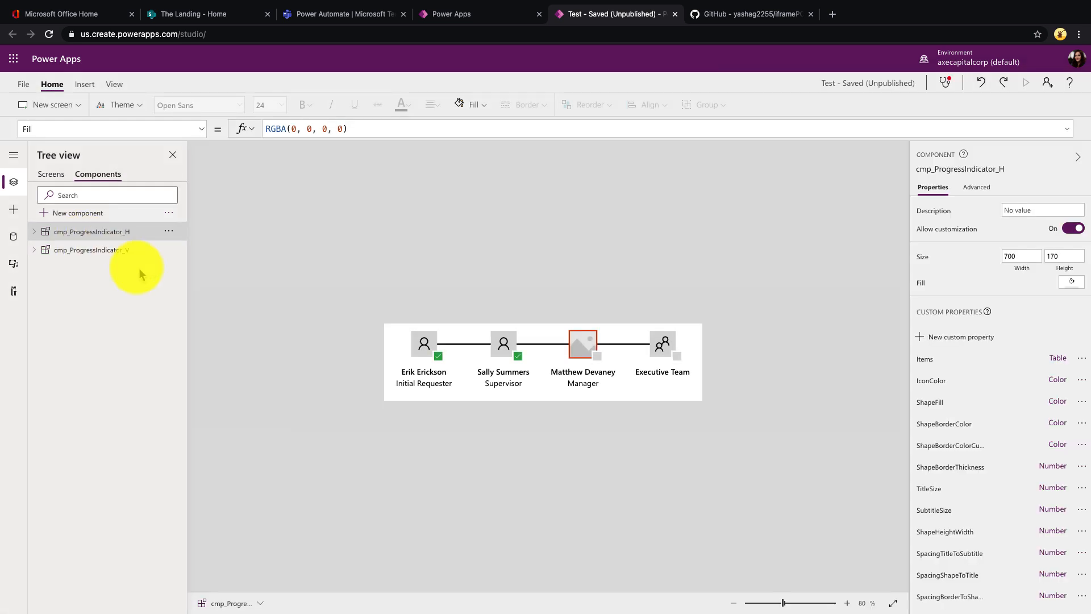
Step: Insert an IframePCF code component on Screen5 and show it in the screen tree
left_click(49, 176)
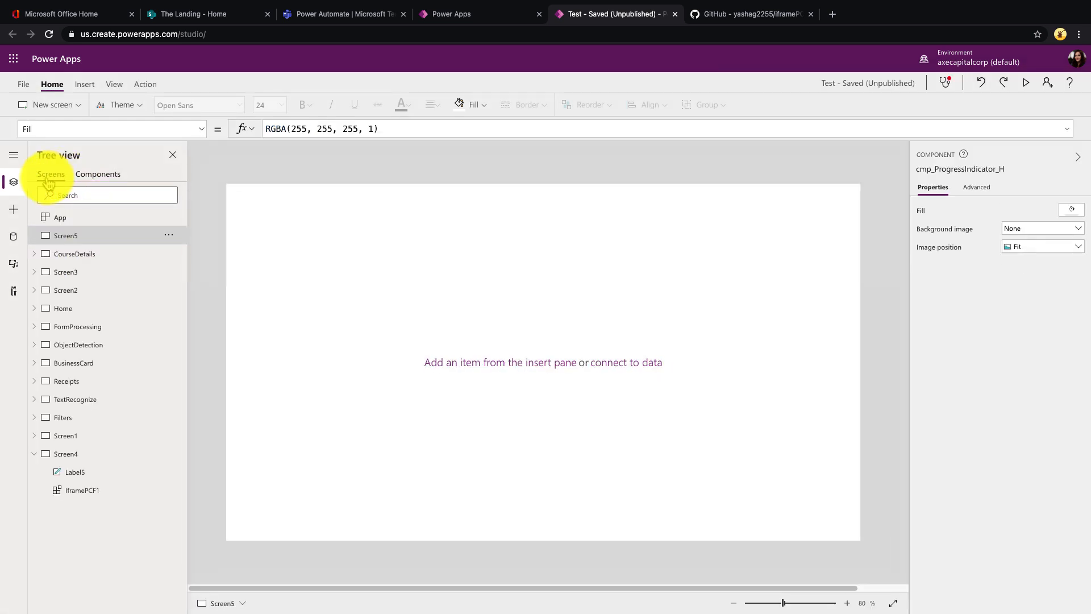
left_click(13, 210)
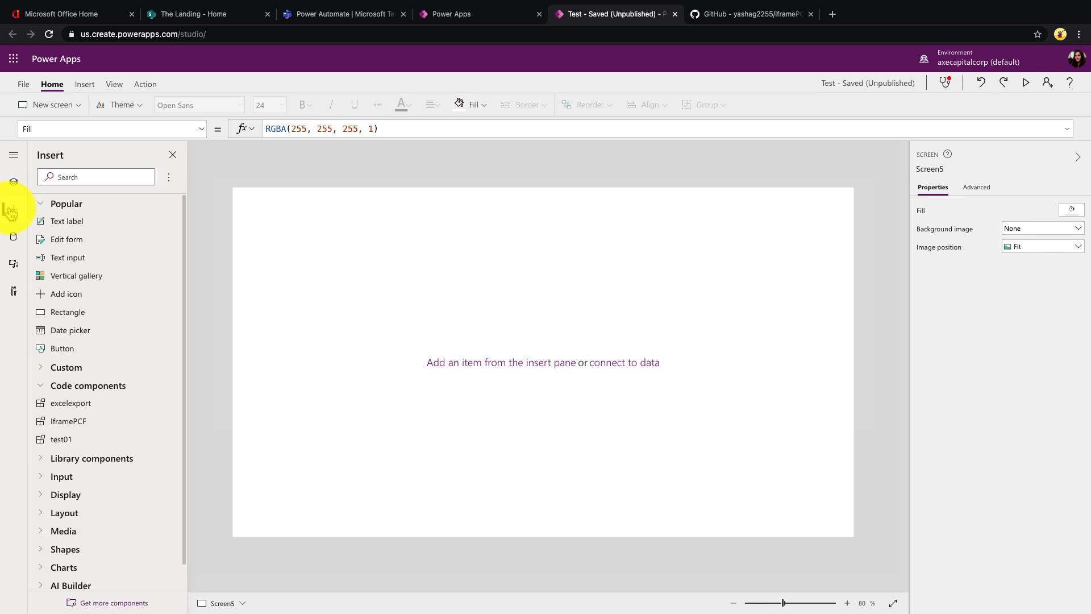
left_click(105, 423)
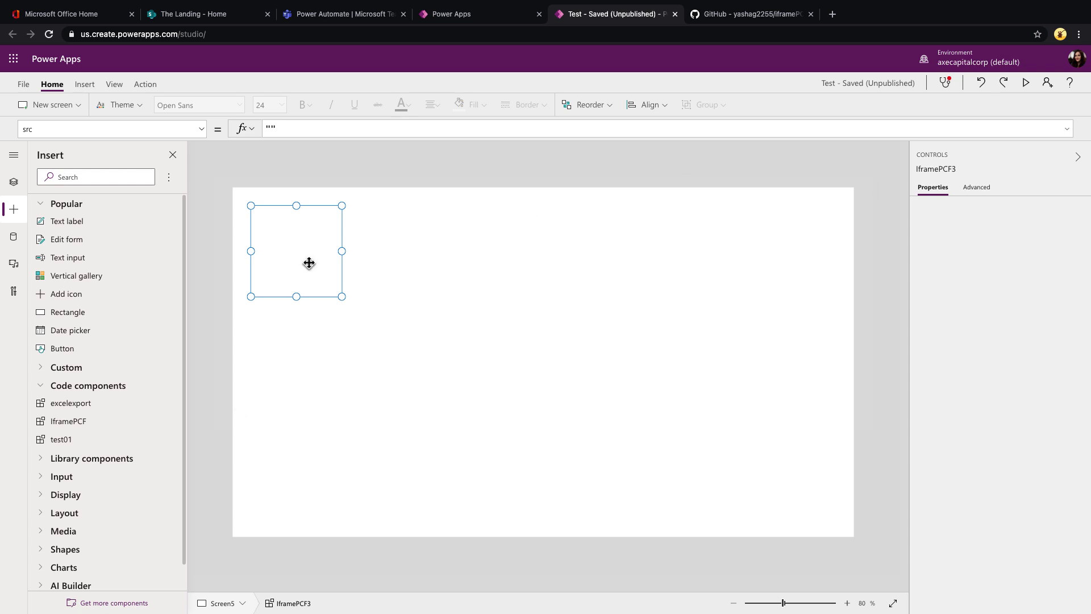
left_click(19, 179)
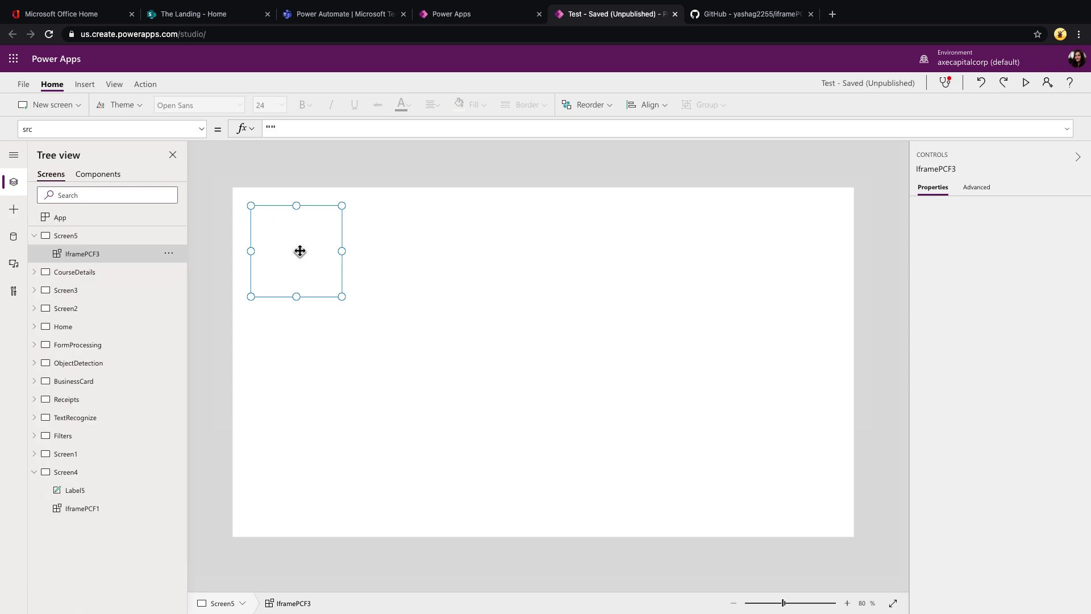
left_click(203, 130)
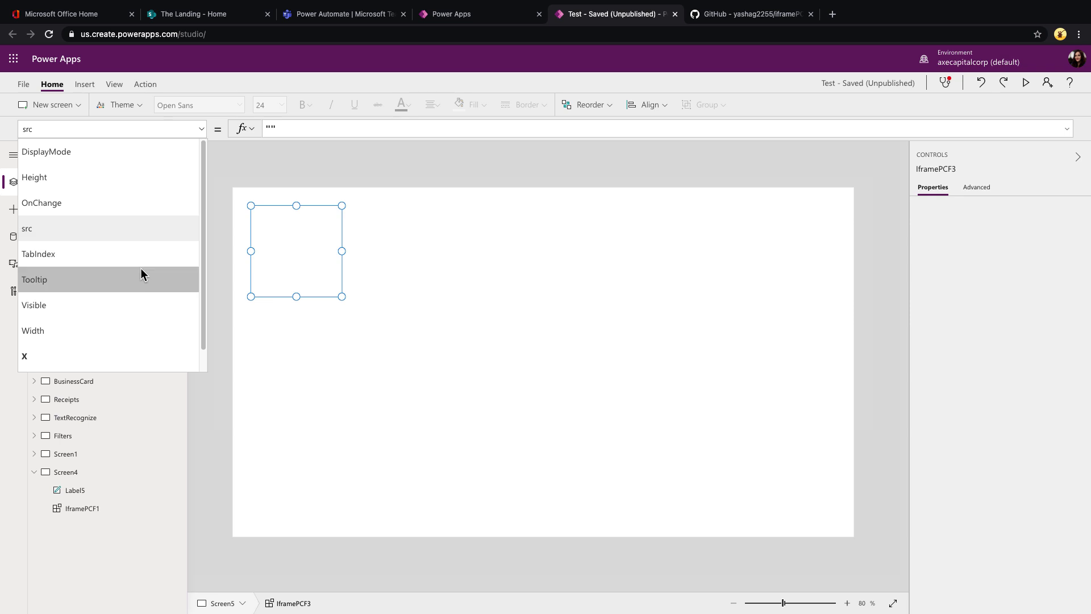
scroll(154, 320, "down", 1)
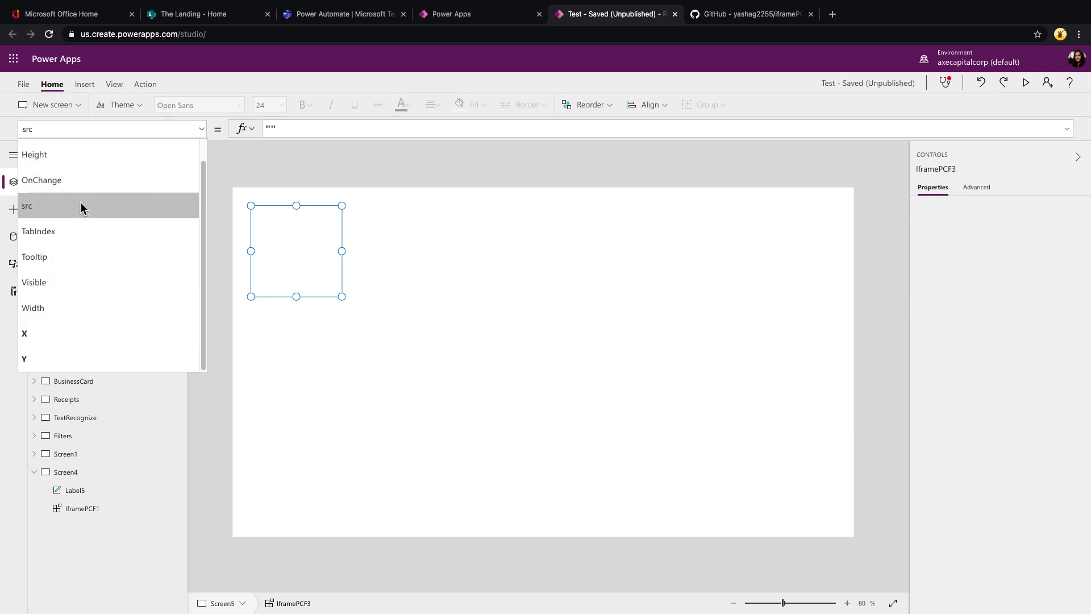
left_click(36, 213)
left_click(272, 128)
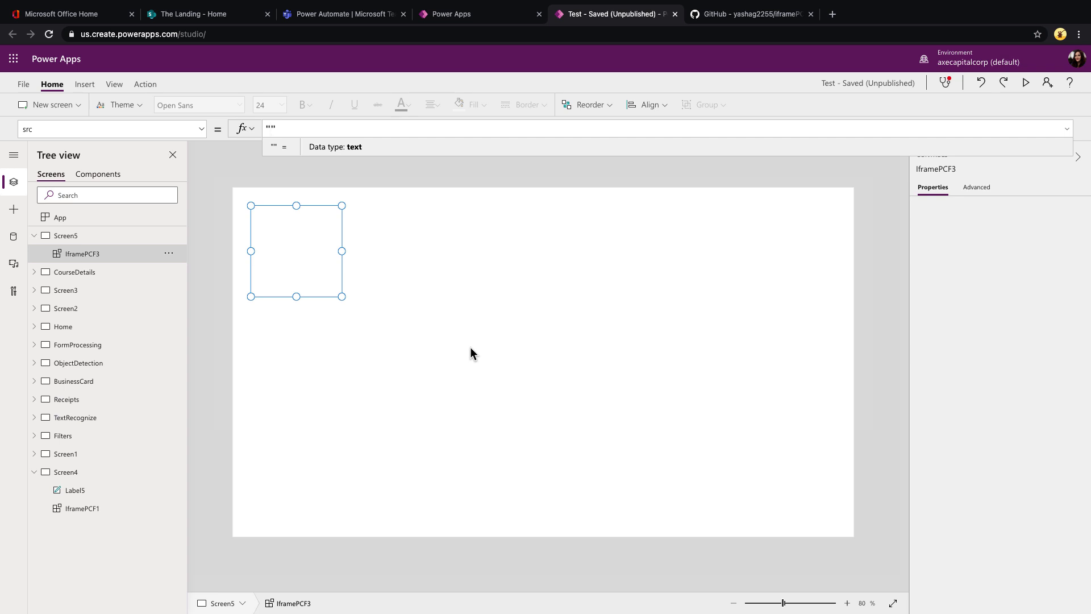
left_click(538, 349)
left_click(216, 15)
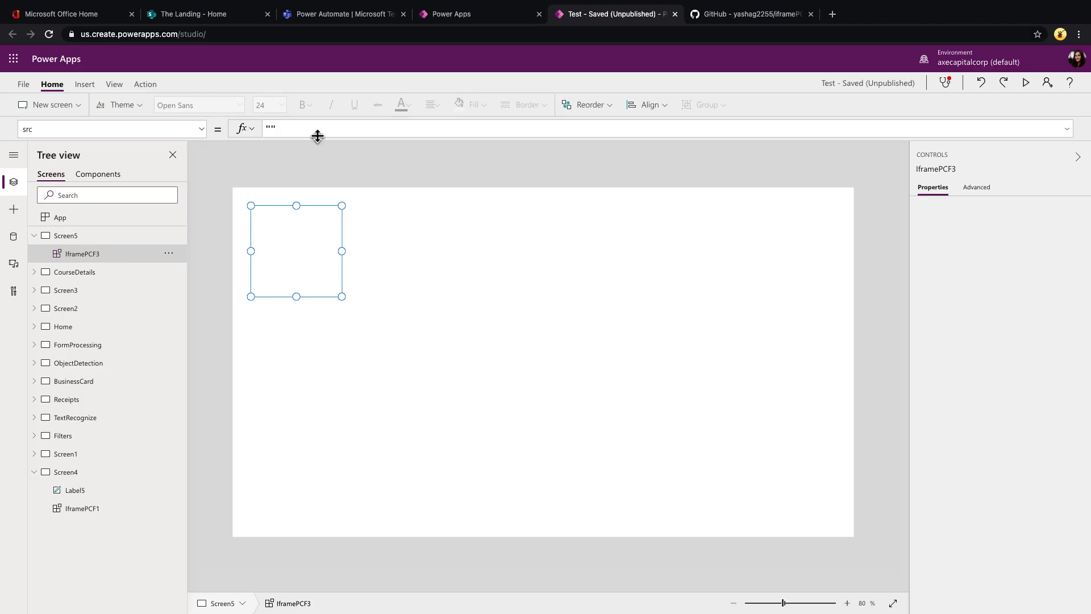
left_click(272, 129)
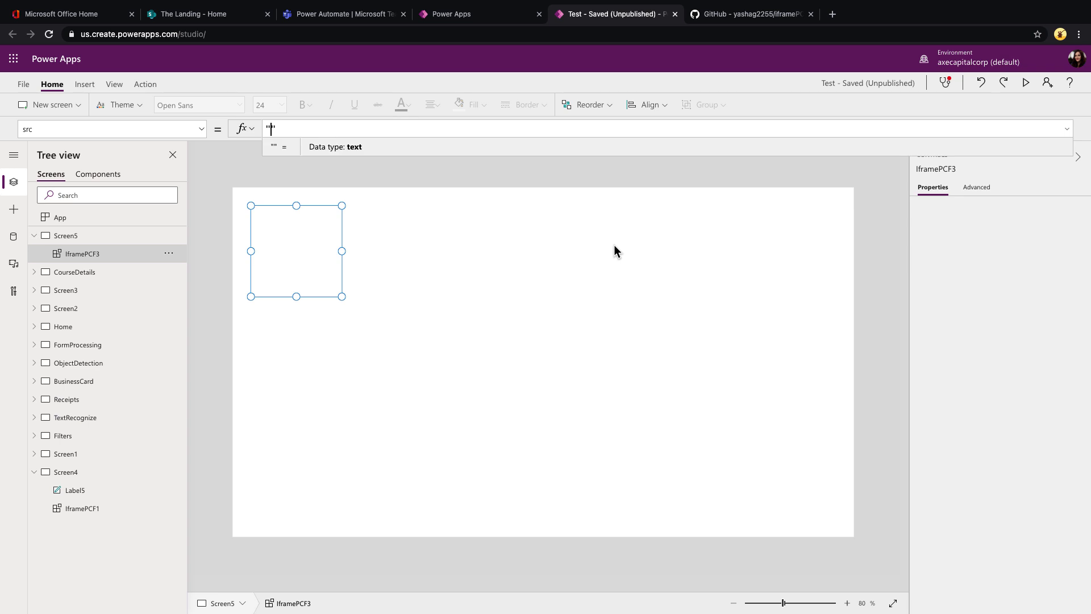
type("https://axecapitalcorp.sharepoint.com/sites/TheLanding")
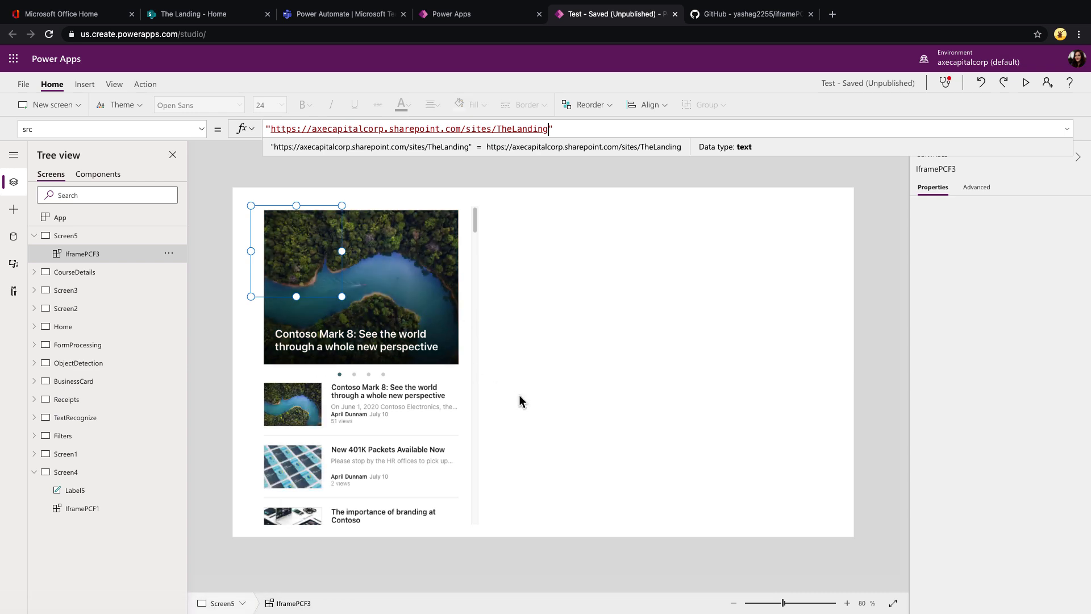
left_click(520, 401)
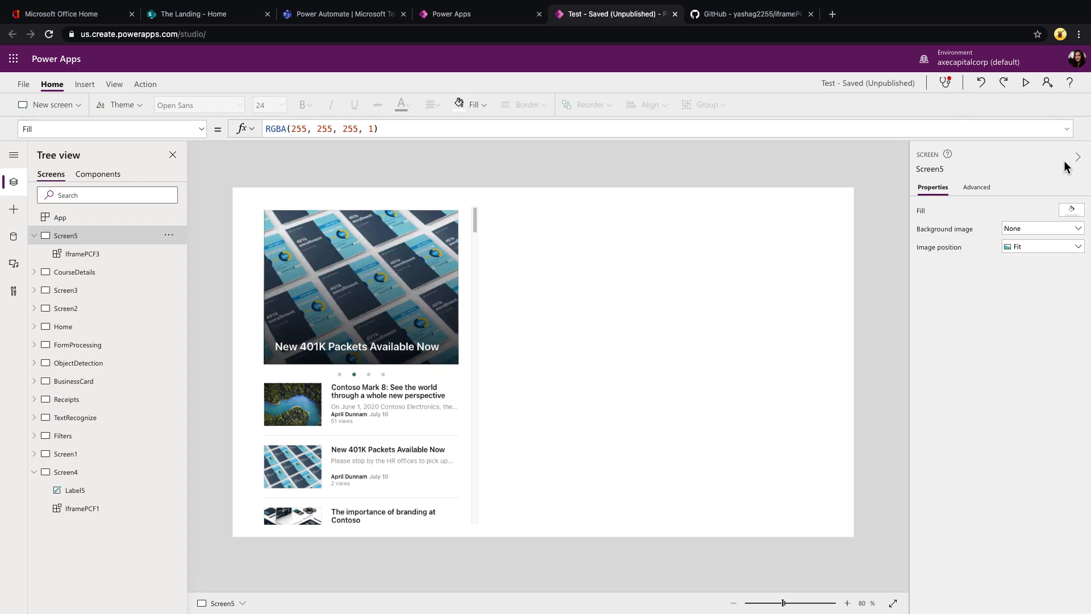
Step: Preview the app and check the scrolling of the embedded SharePoint page
left_click(1025, 83)
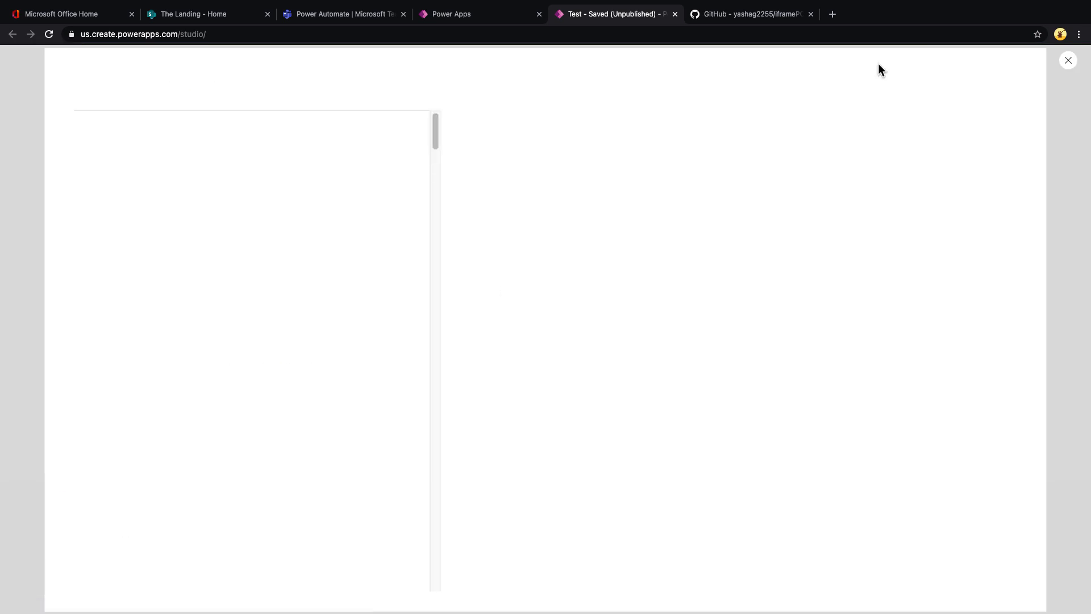
mouse_move(432, 115)
left_mouse_down()
mouse_move(434, 312)
mouse_move(452, 206)
mouse_move(448, 117)
left_mouse_up()
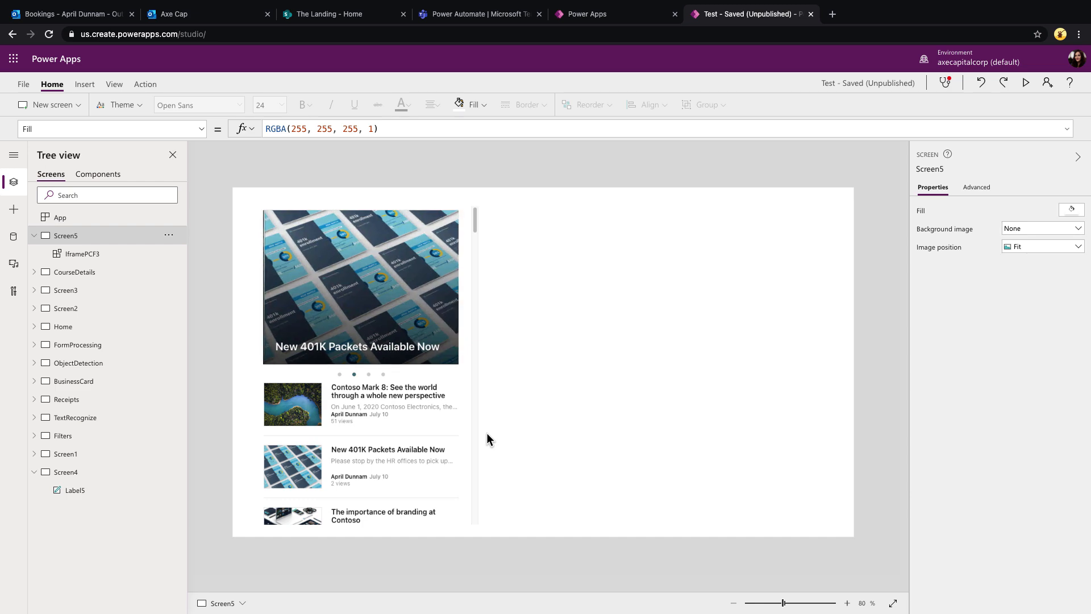
Step: Switch to Microsoft Bookings, look over the published Axe Cap booking page and copy its web address
left_click(86, 18)
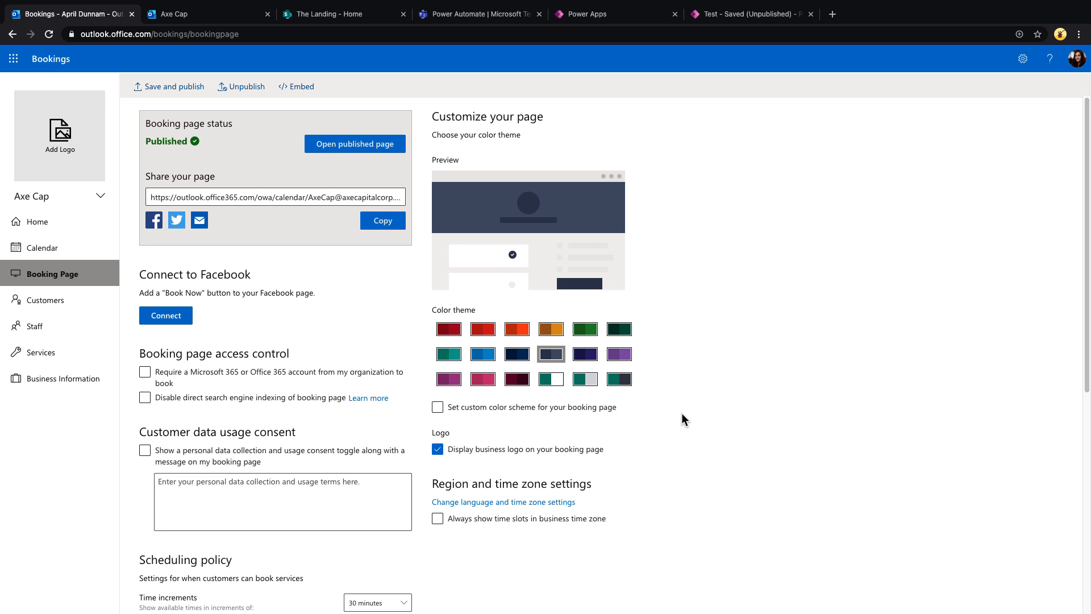
key("ctrl+Tab")
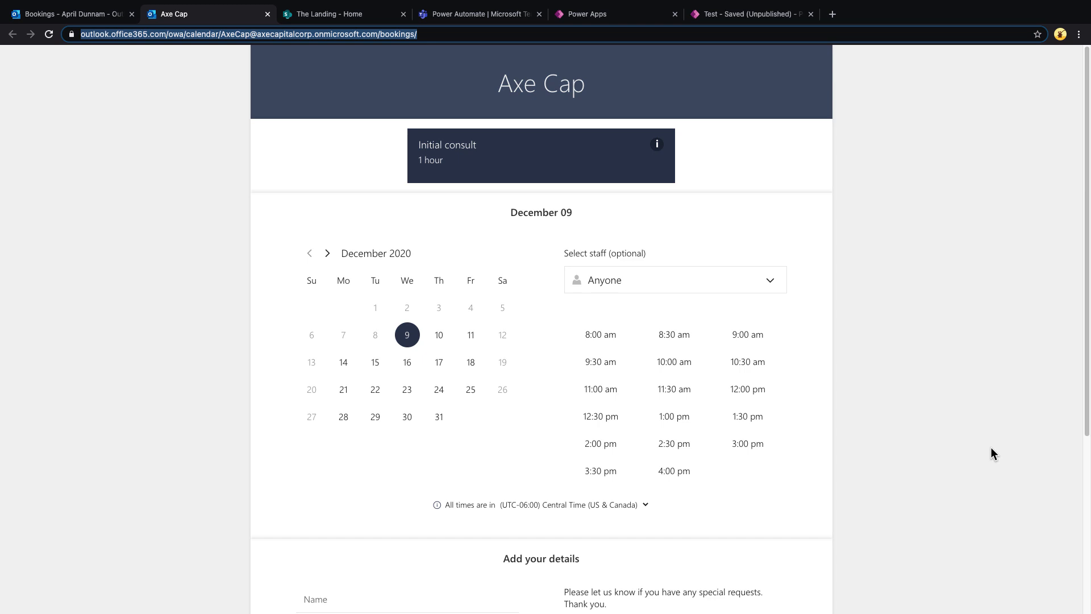
left_click(690, 291)
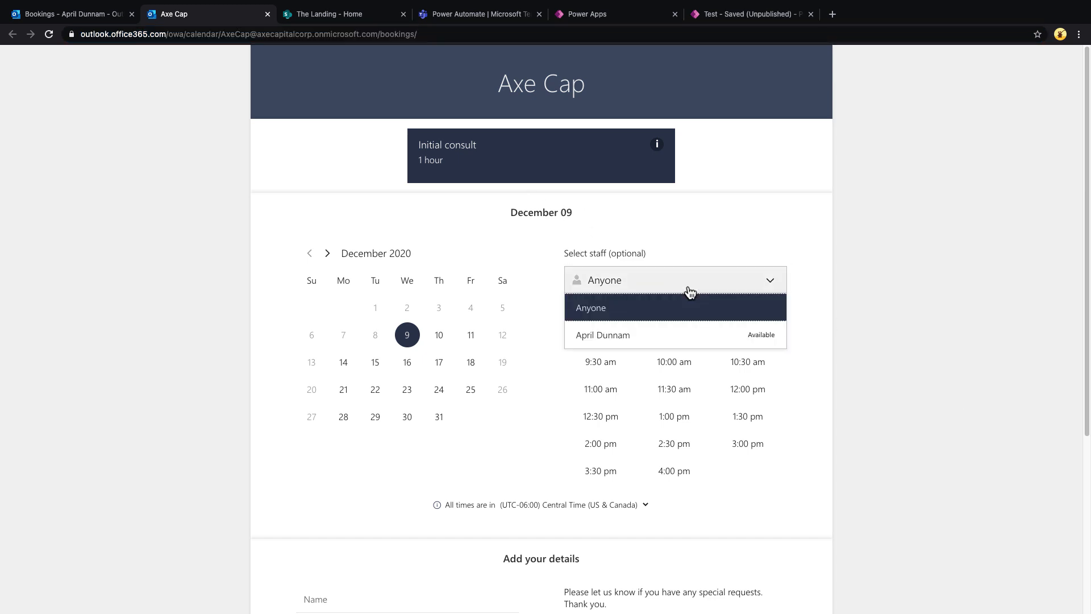
left_click(440, 466)
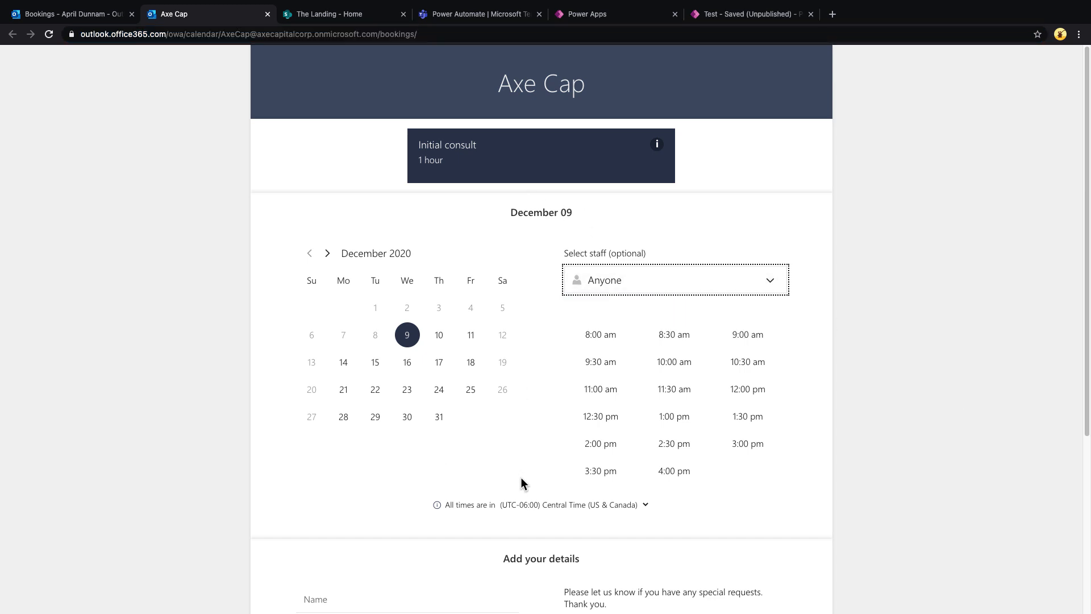
scroll(522, 473, "down", 1)
scroll(516, 482, "up", 1)
left_click(140, 34)
key("ctrl+c")
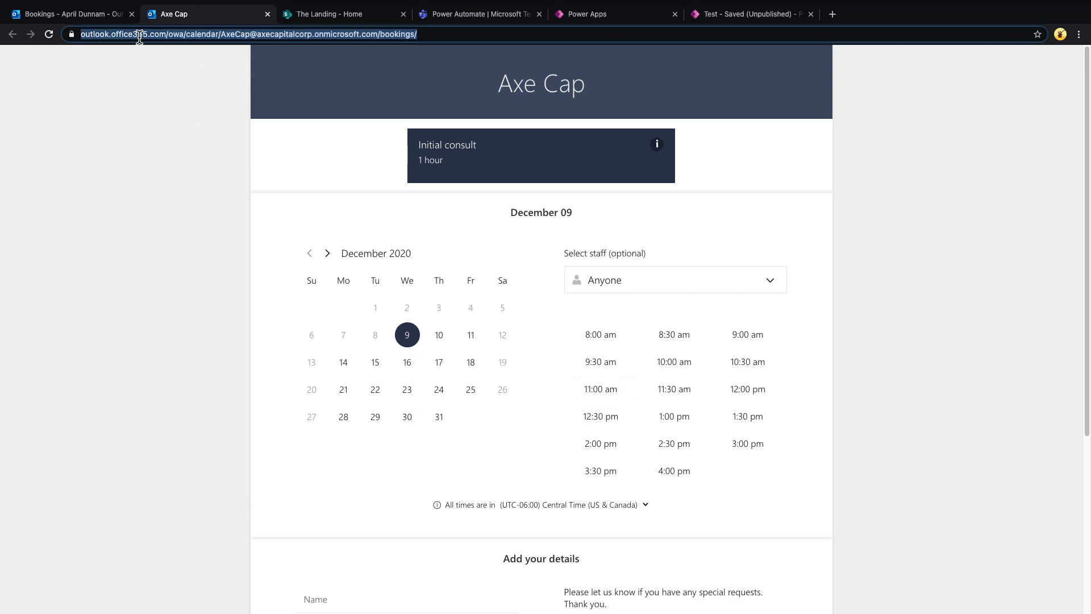
Step: Switch back to the Power Apps studio and insert a second IframePCF code component on Screen5
left_click(765, 15)
left_click(15, 210)
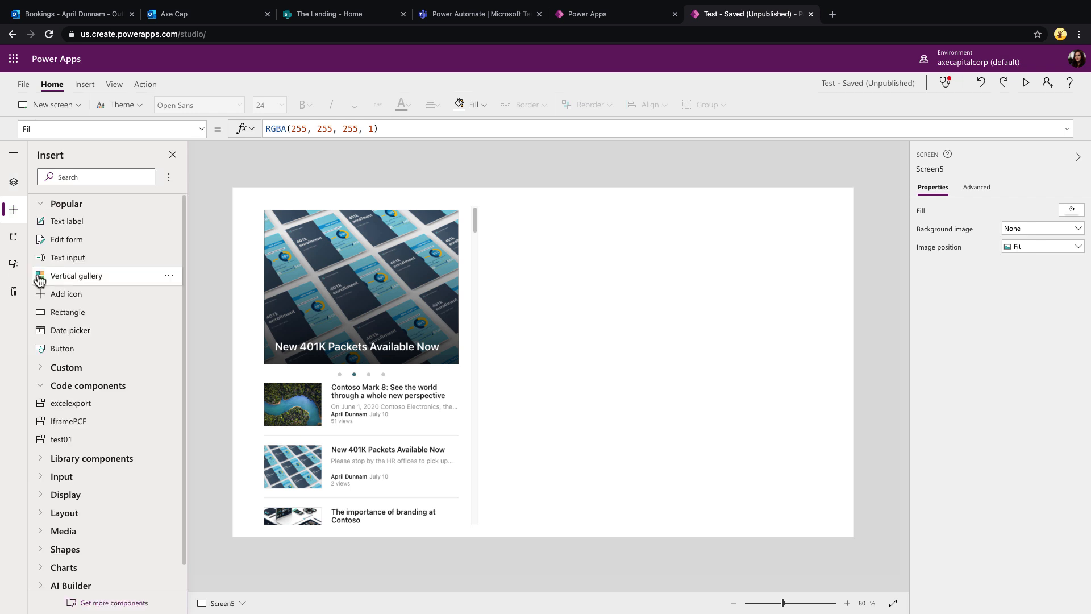
left_click(80, 427)
Step: Set the new iframe component's src property to the copied Axe Cap booking page address, enclosed in double quotes
left_click(271, 124)
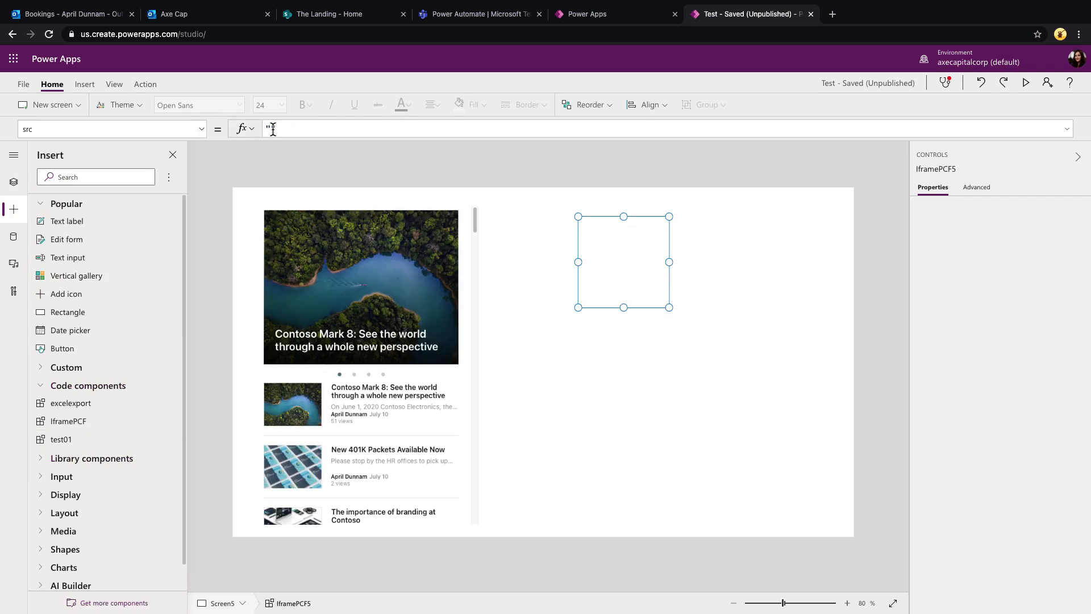
type("\"\"")
key("ctrl+v")
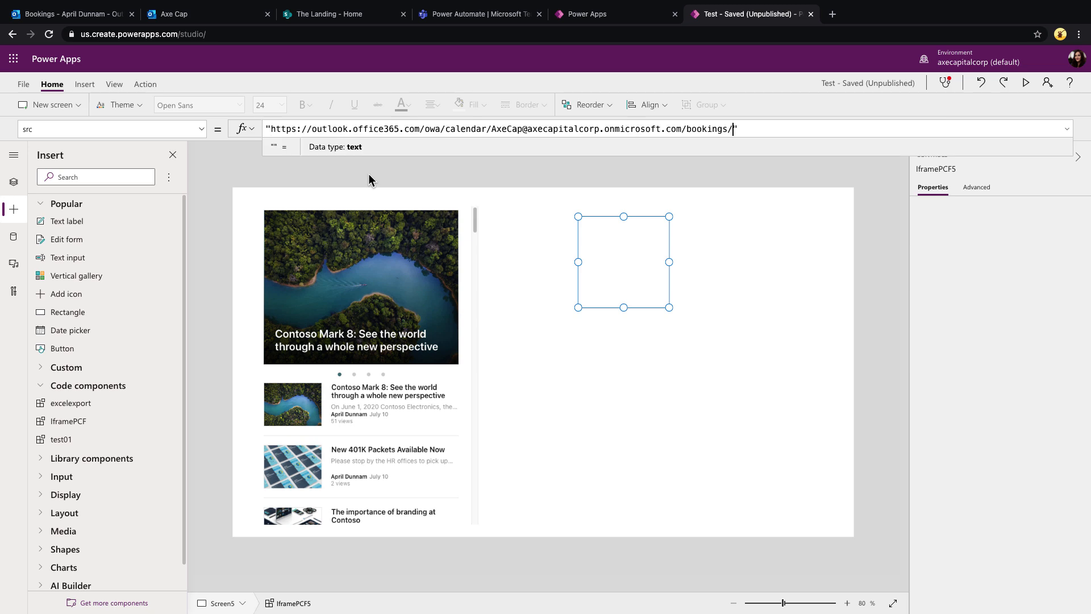
left_click(835, 392)
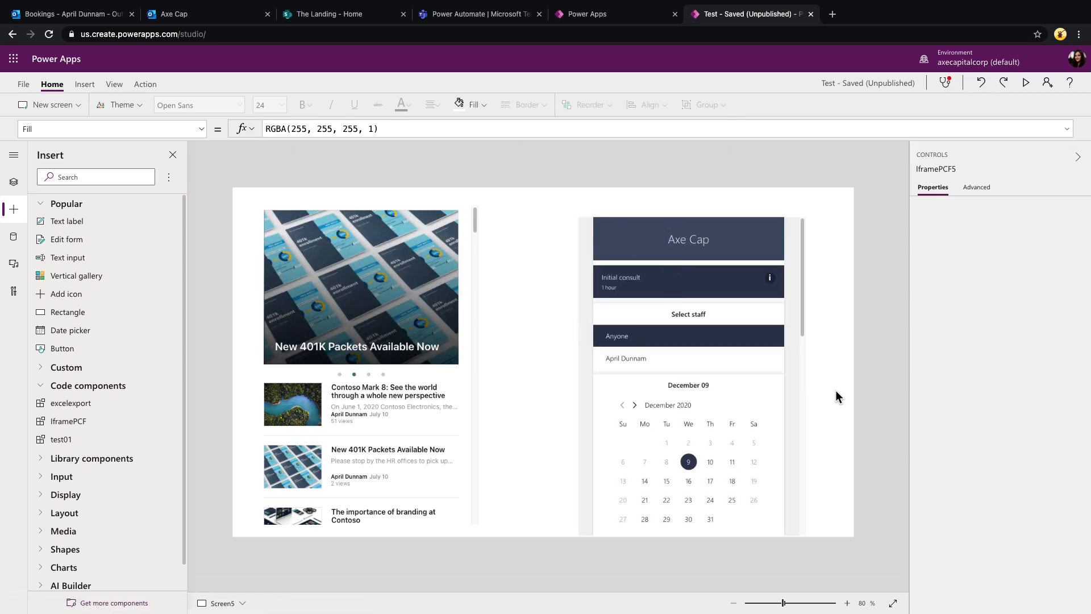
Step: Preview the app and try out the embedded booking page, choosing December 15 and looking through the available time slots
left_click(1027, 83)
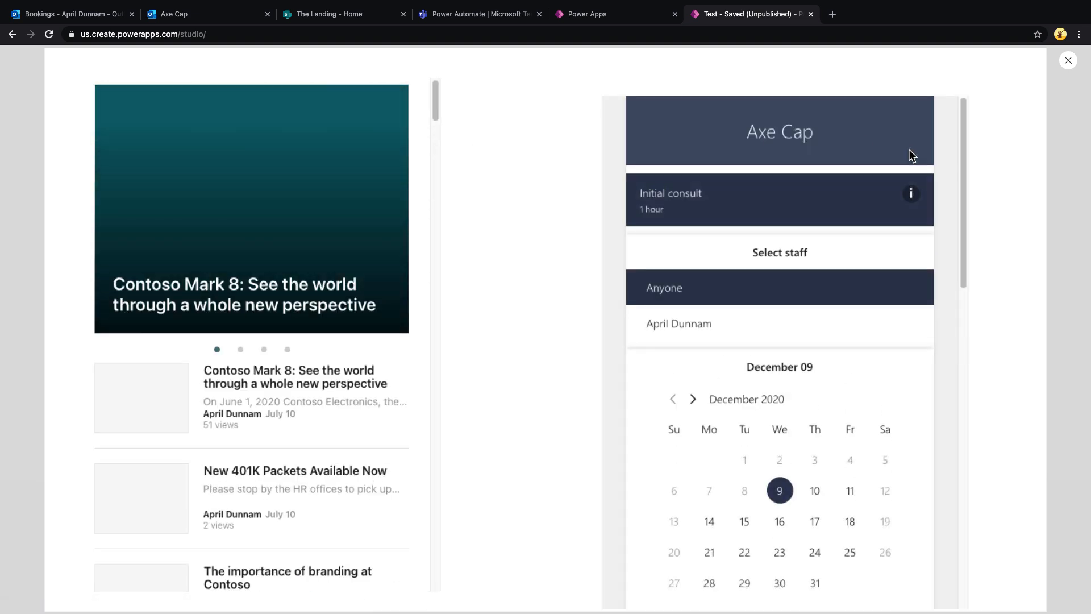
left_click_drag(965, 216, 963, 315)
left_click(744, 259)
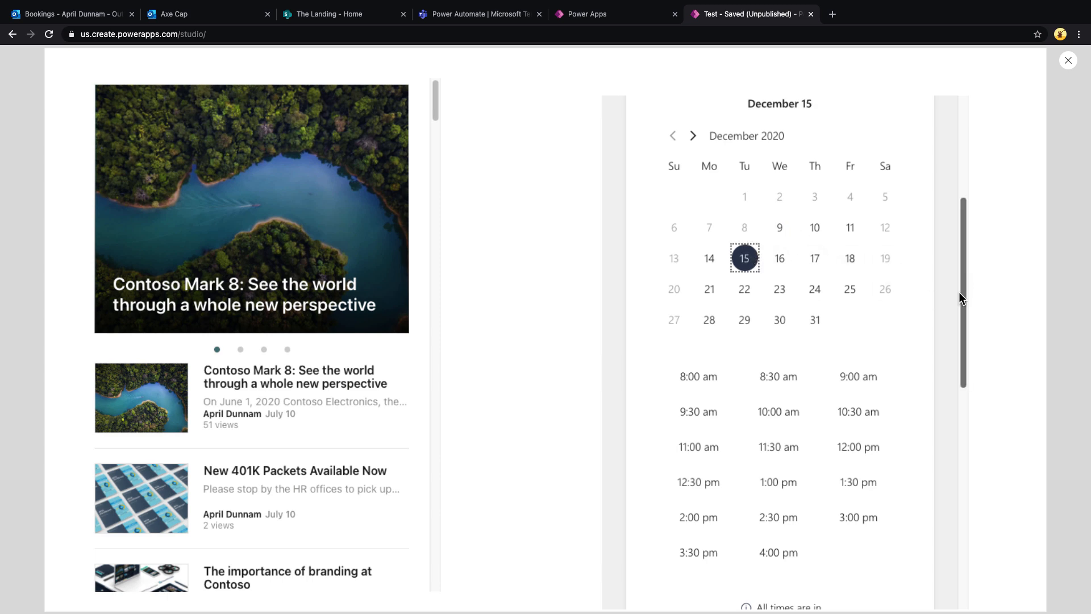
scroll(963, 297, "down", 5)
left_click(787, 217)
left_click(728, 441)
scroll(732, 465, "up", 4)
scroll(733, 469, "down", 4)
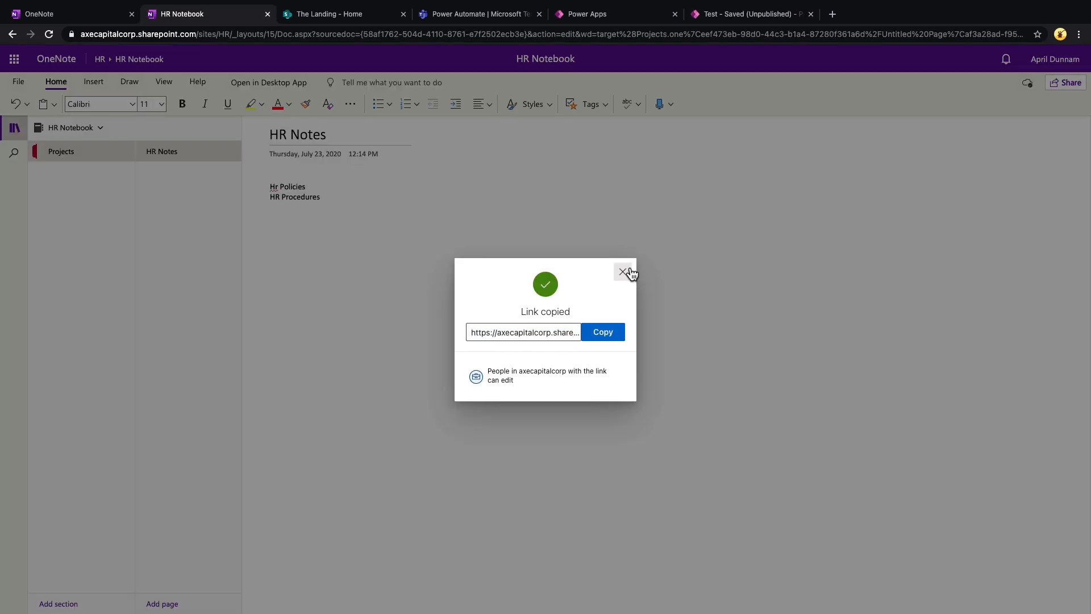
Step: In OneNote, dismiss the copied-link confirmation and share the HR Notebook again to copy its sharing link
left_click(627, 270)
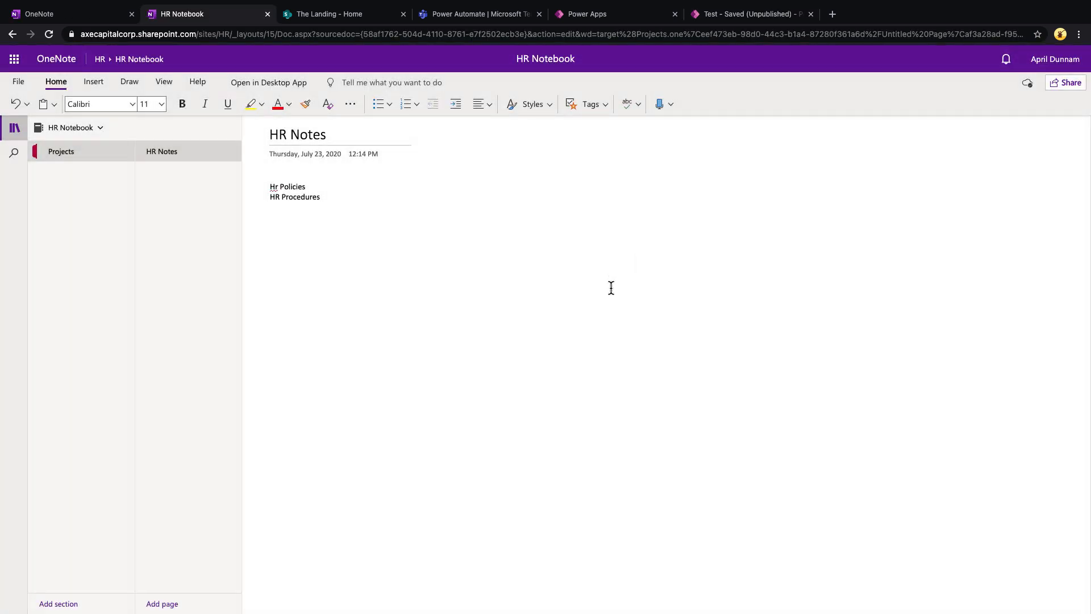
left_click(1074, 90)
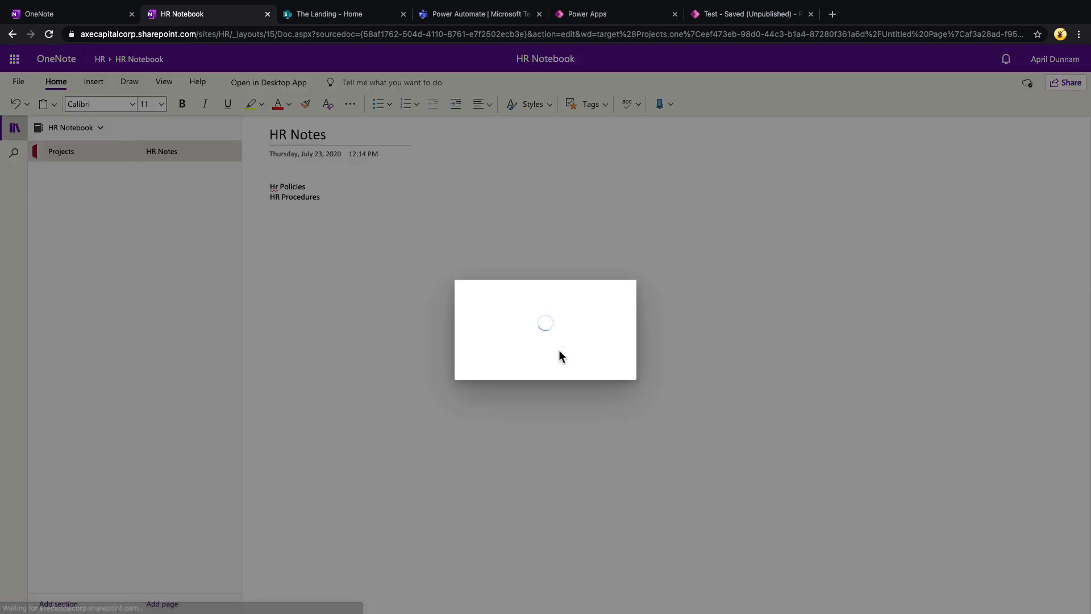
left_click(483, 406)
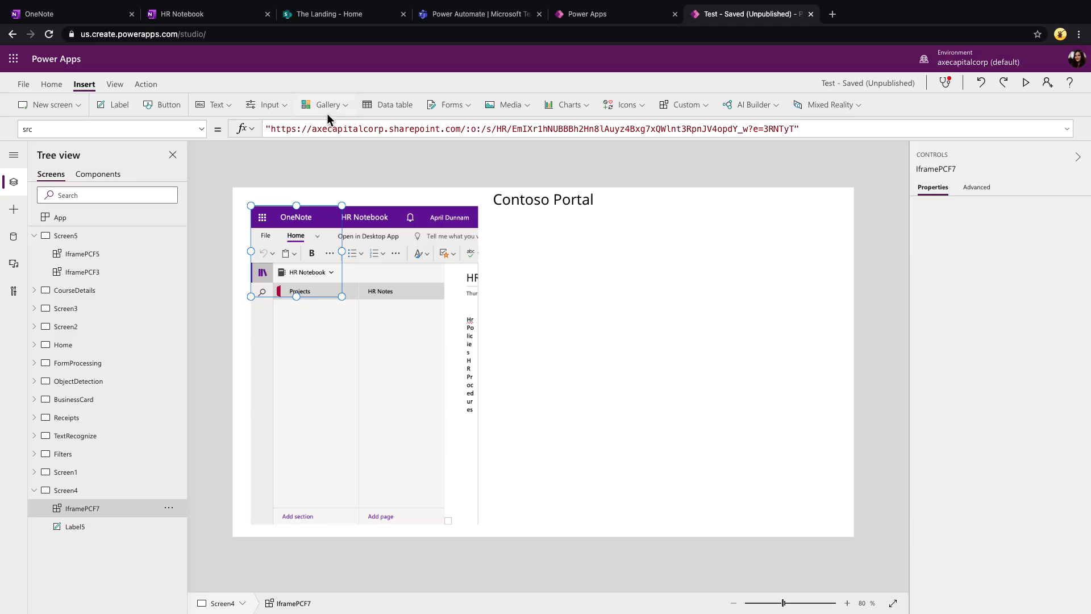
Step: Preview Screen4 in Power Apps, view the embedded HR Notebook with its navigation collapsed, and close the preview
left_click(387, 387)
key("F5")
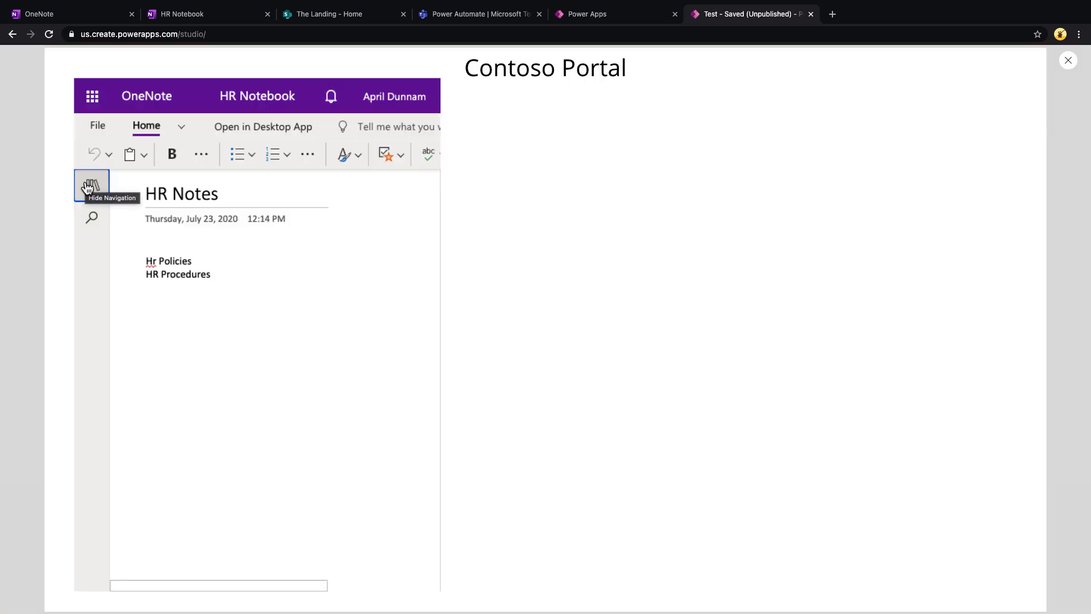
key("Escape")
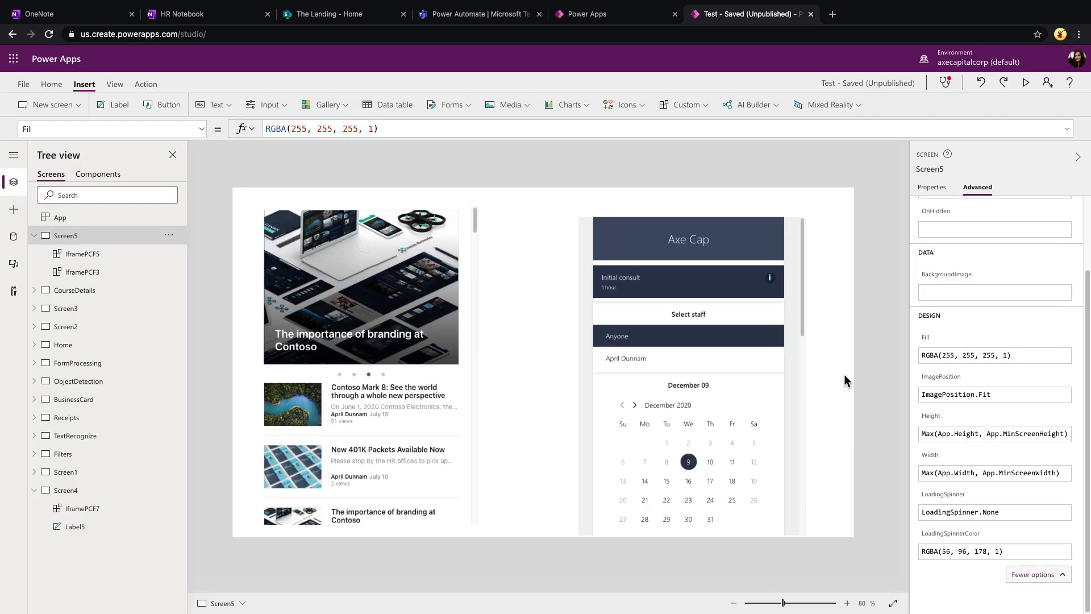